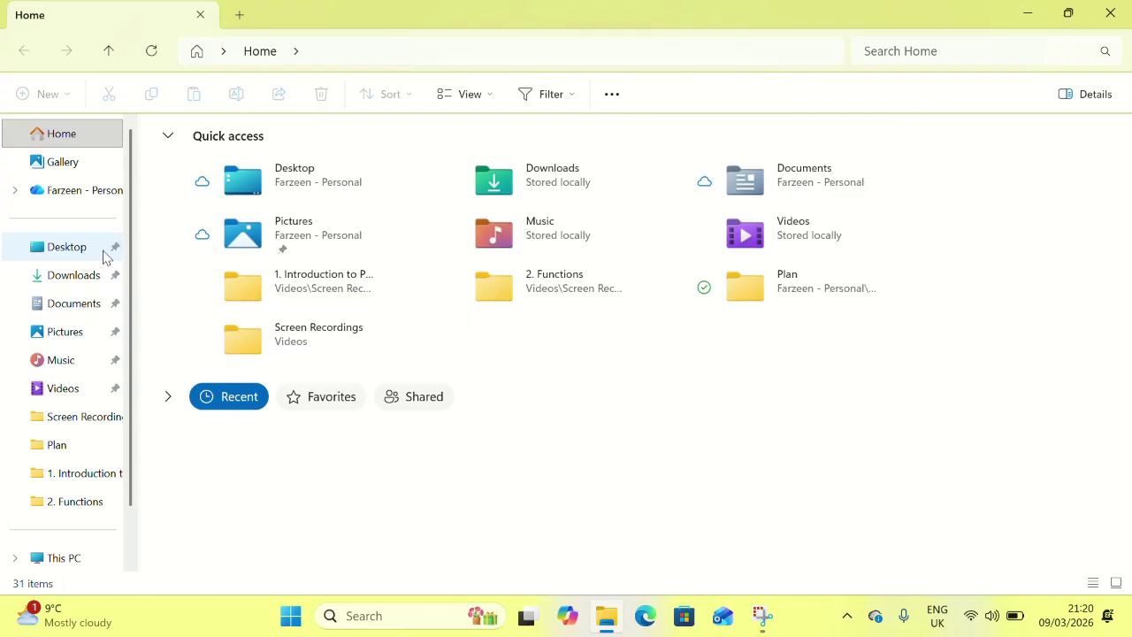
Minimize the File Explorer window to show the desktop and bring it back.
click(1029, 21)
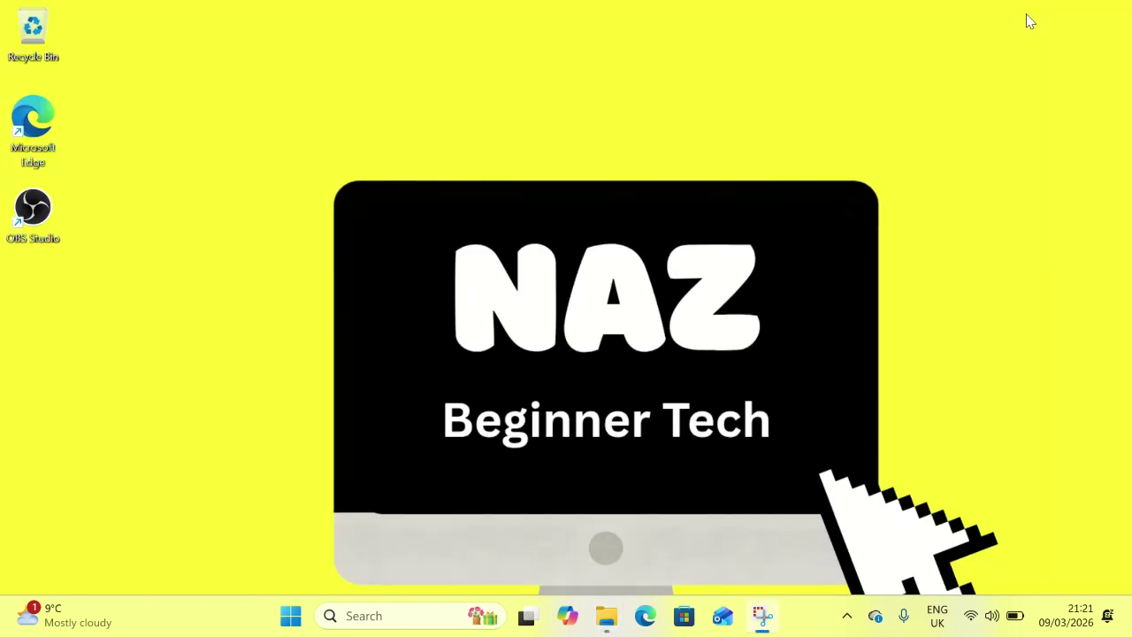
click(607, 619)
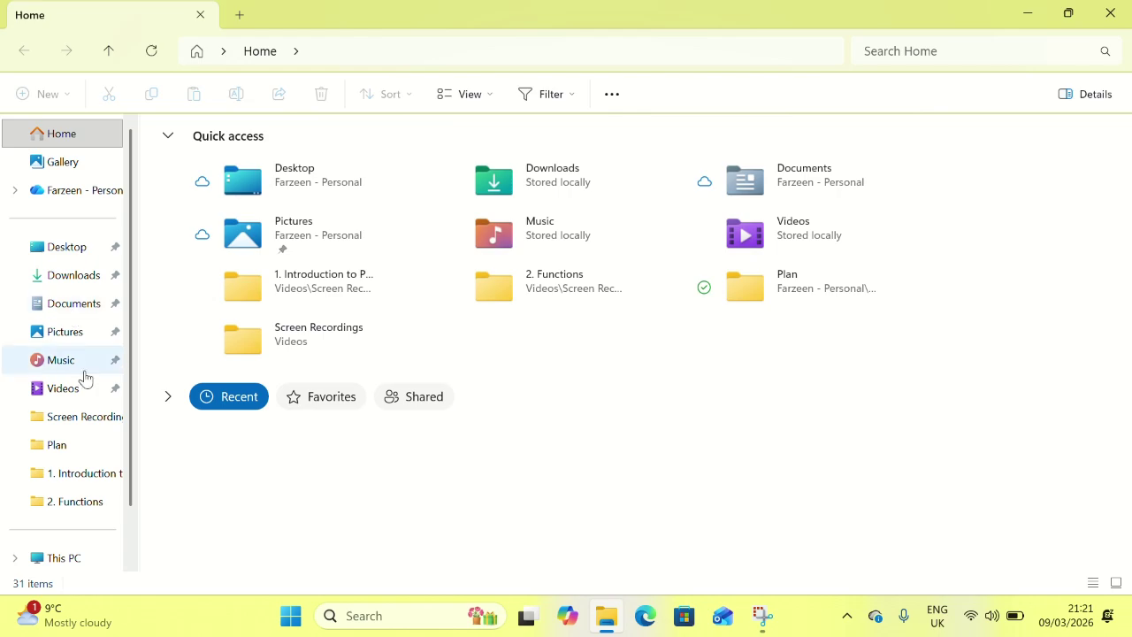
scroll(88, 460, down, 1)
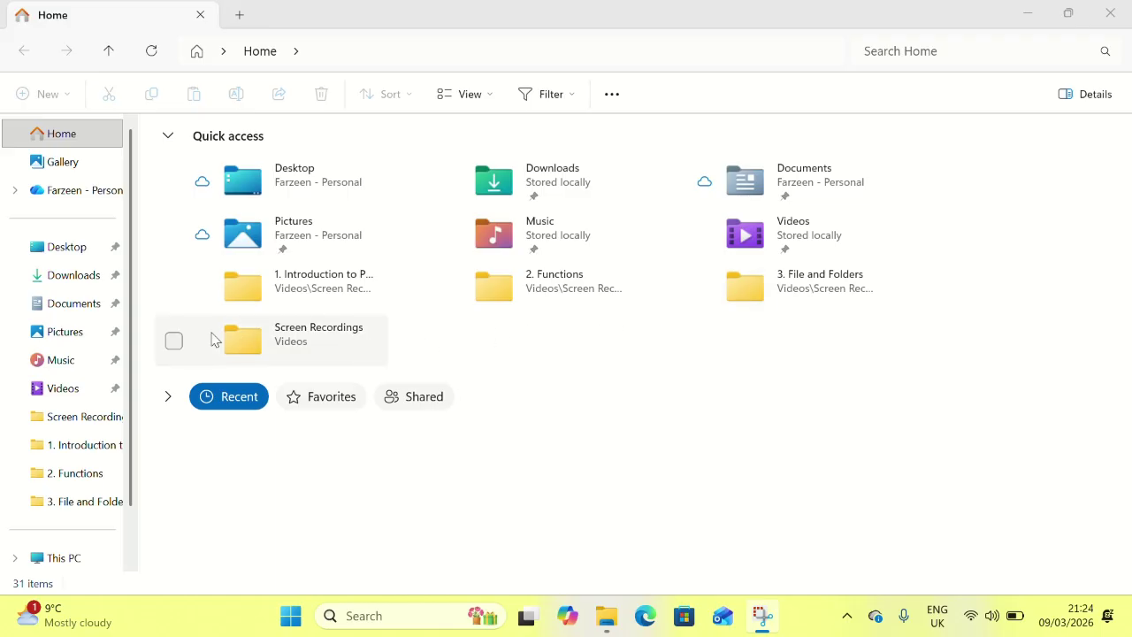
Create a new folder named "Naz Beginner Tech" in the Documents folder.
click(75, 304)
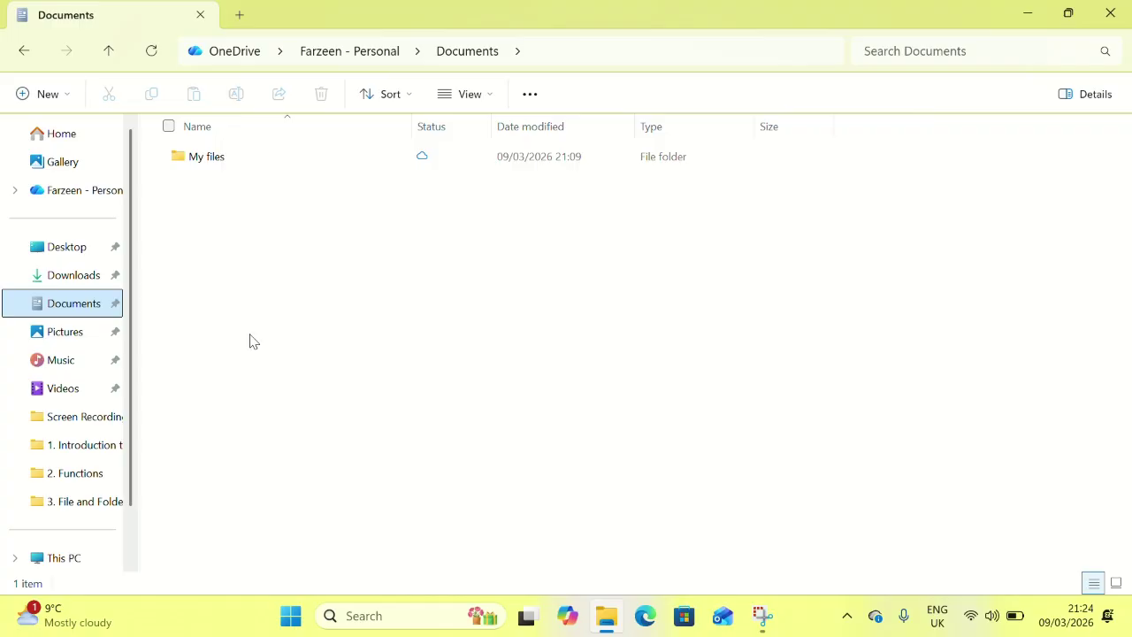
click(504, 313)
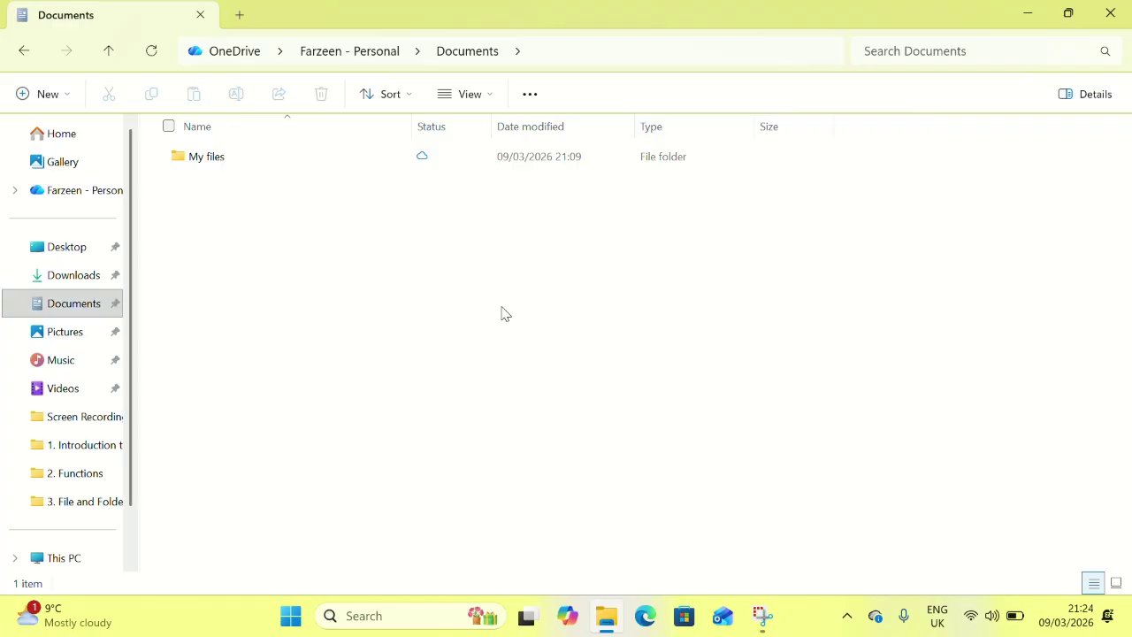
right_click(504, 313)
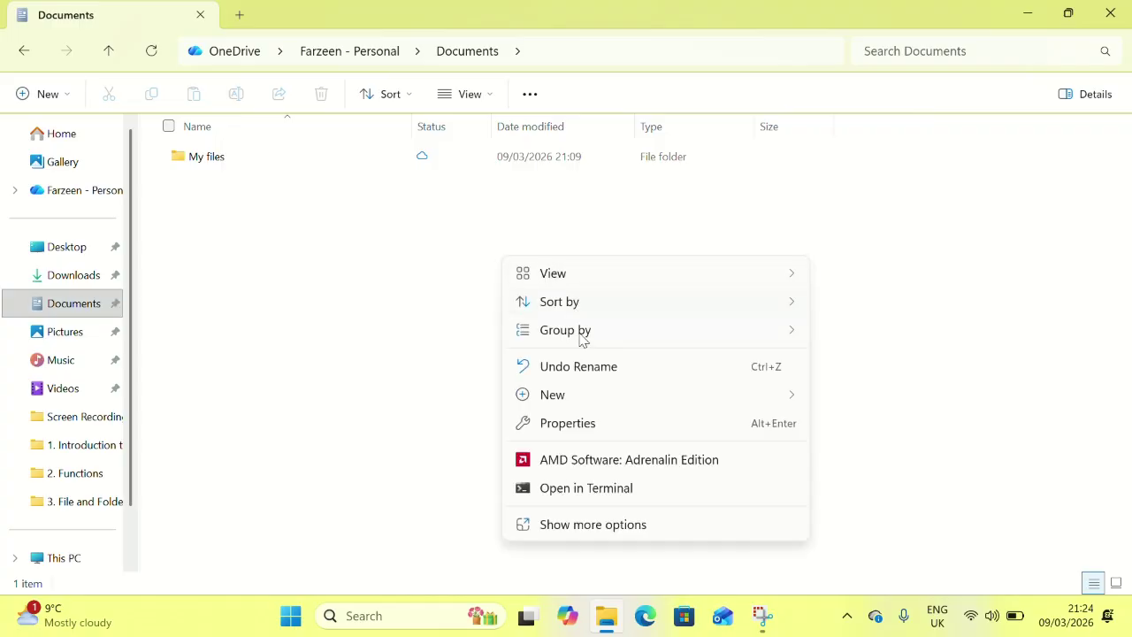
mouse_move(591, 398)
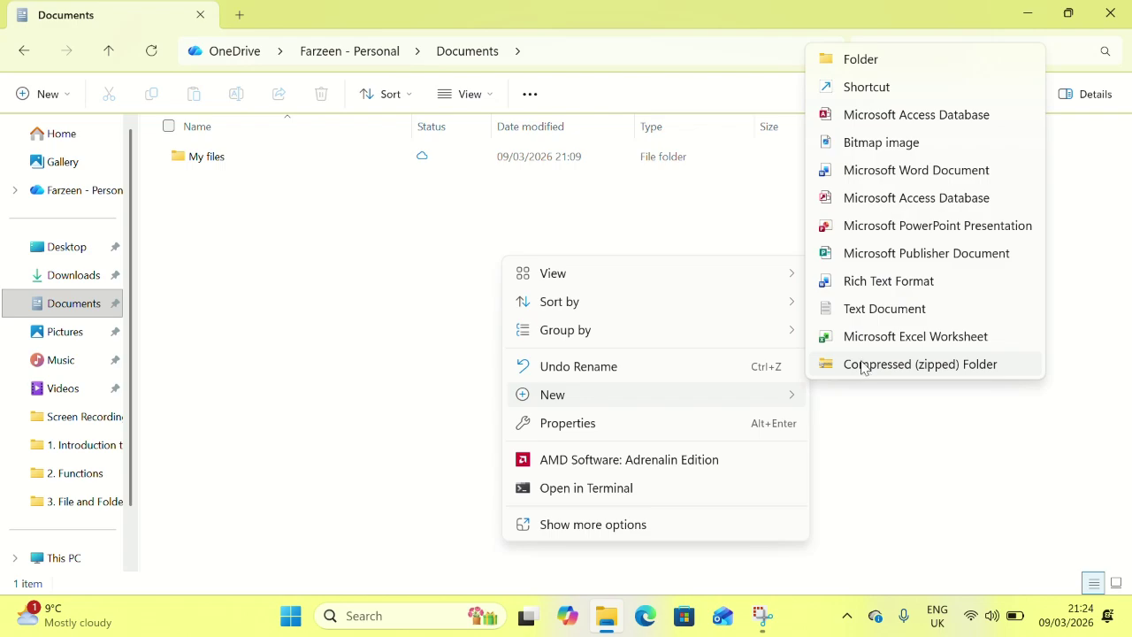
click(856, 70)
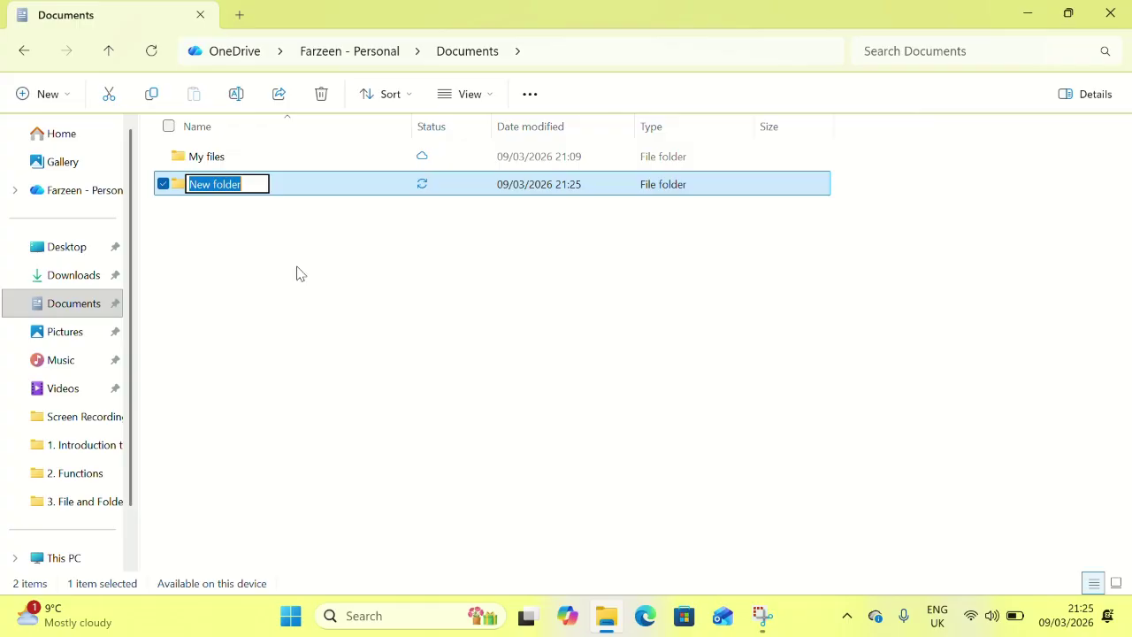
key(BackSpace)
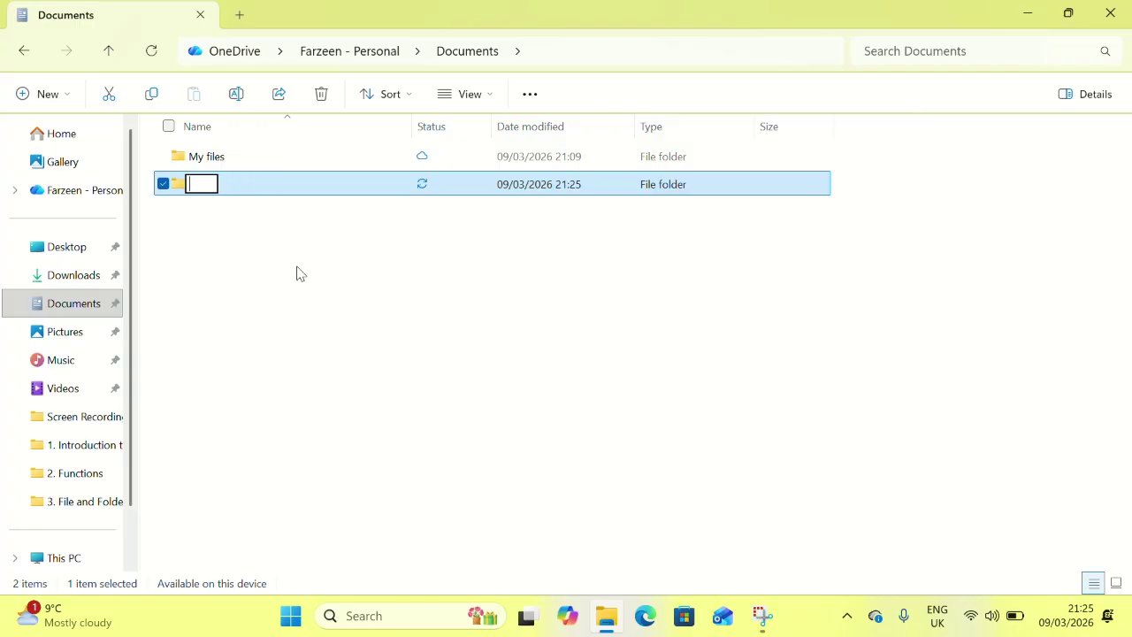
text(Naz B)
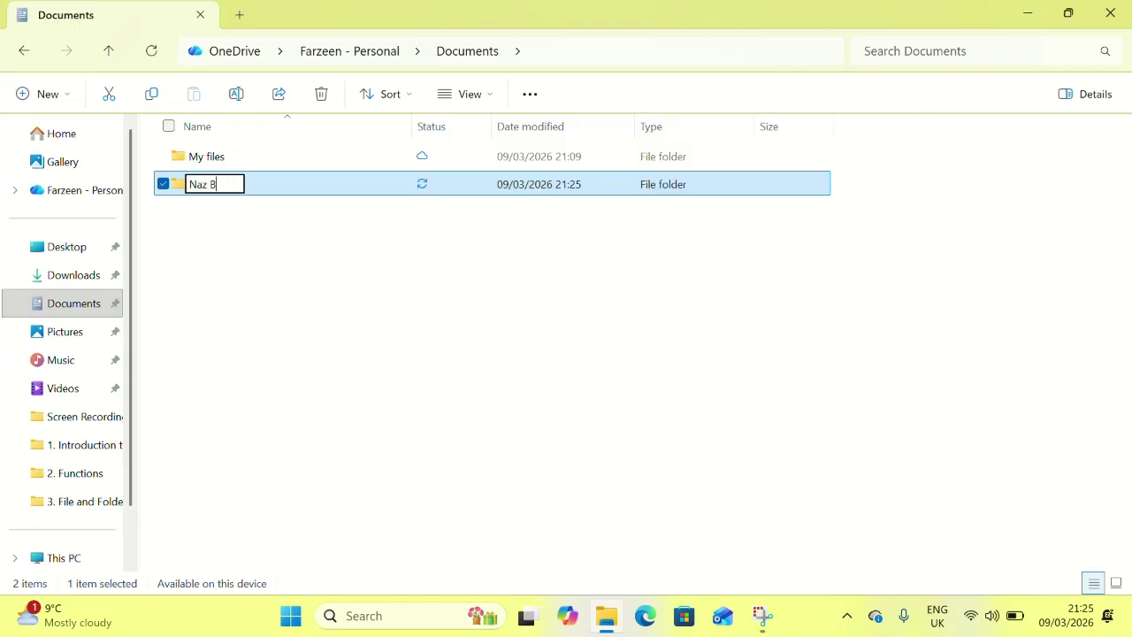
text(eginner T)
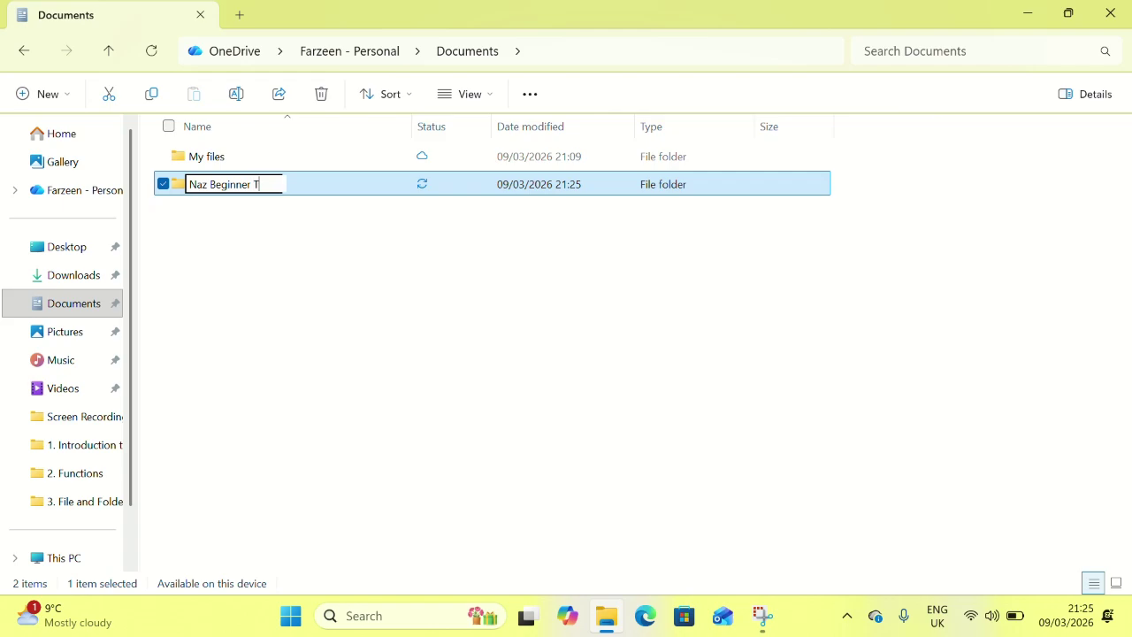
text(ech)
key(Return)
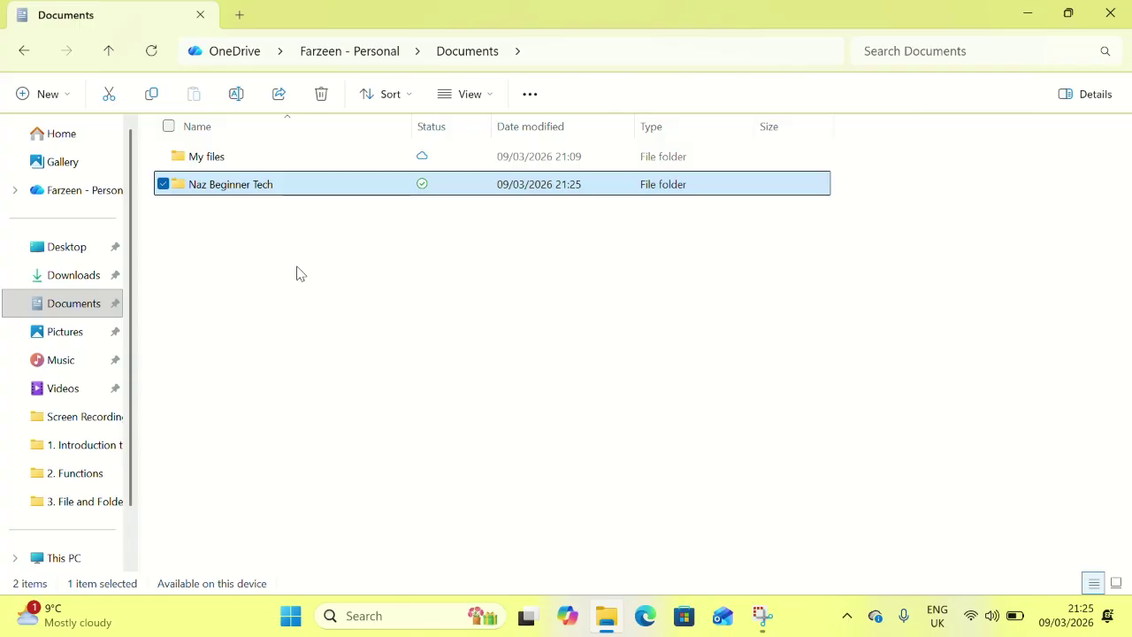
Rename the newly created folder in Documents, entering "Naz Beginner Tech" as its name.
right_click(227, 191)
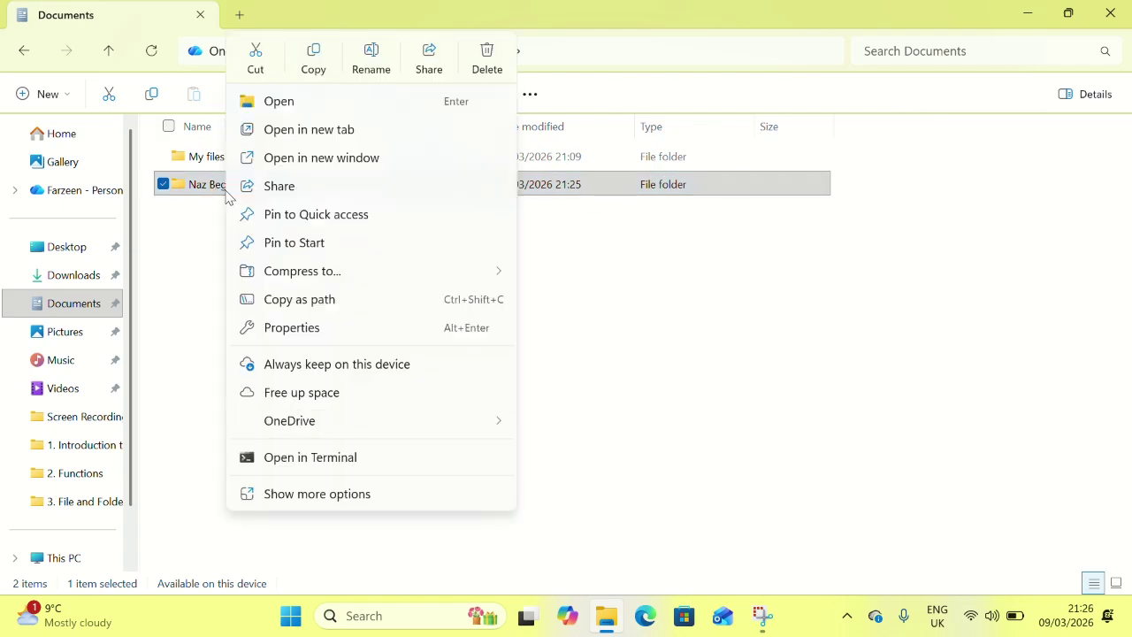
click(370, 58)
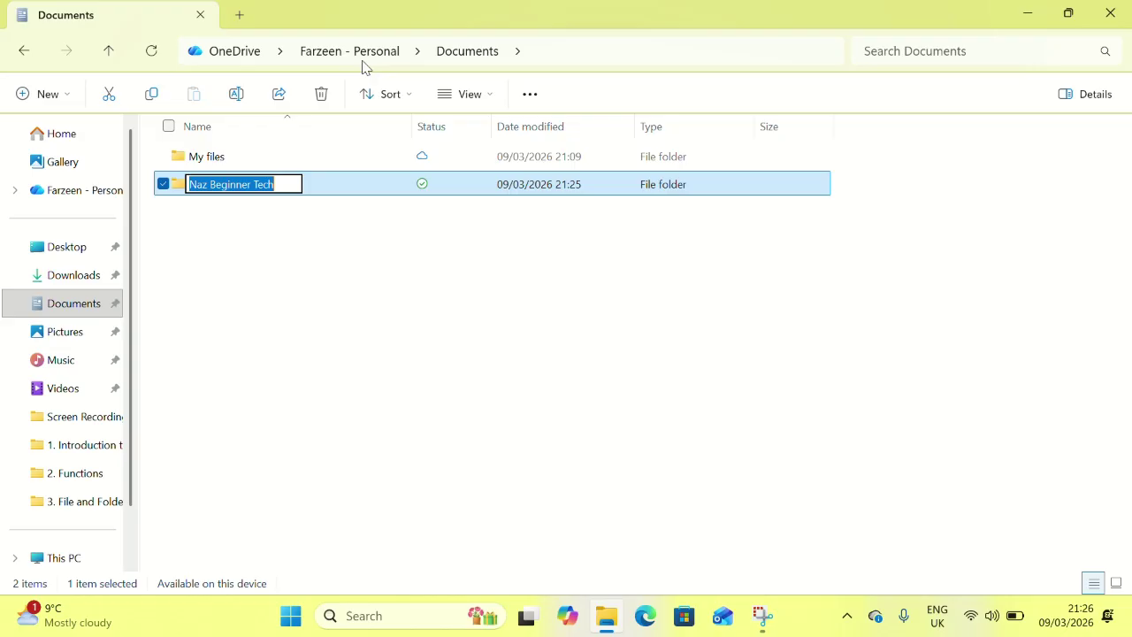
key(BackSpace)
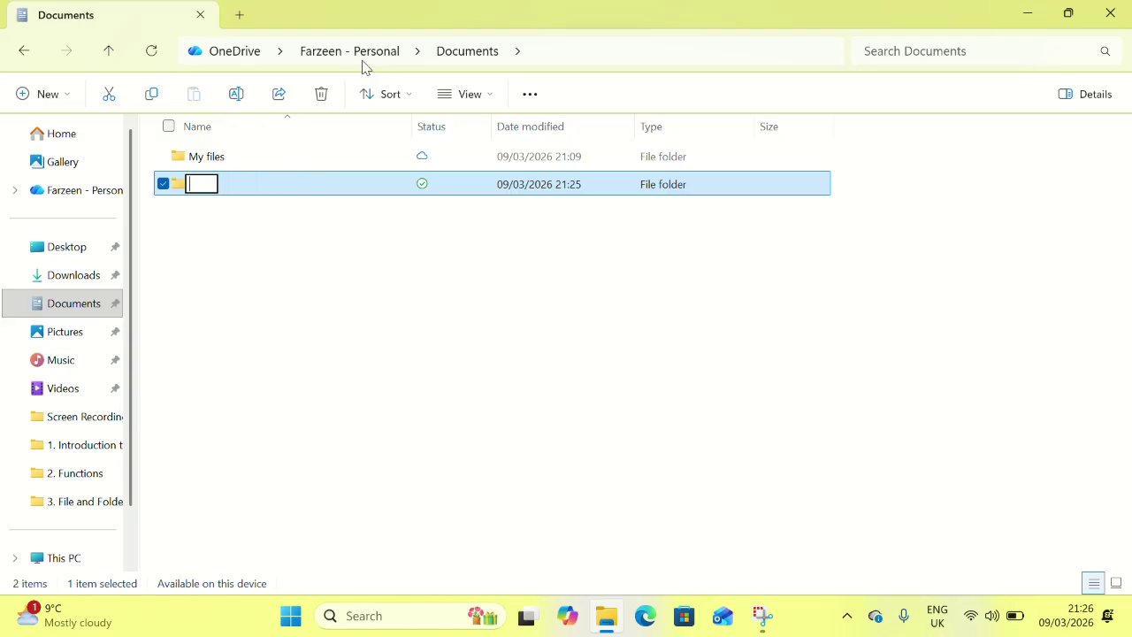
text(Naz Beginner Tech)
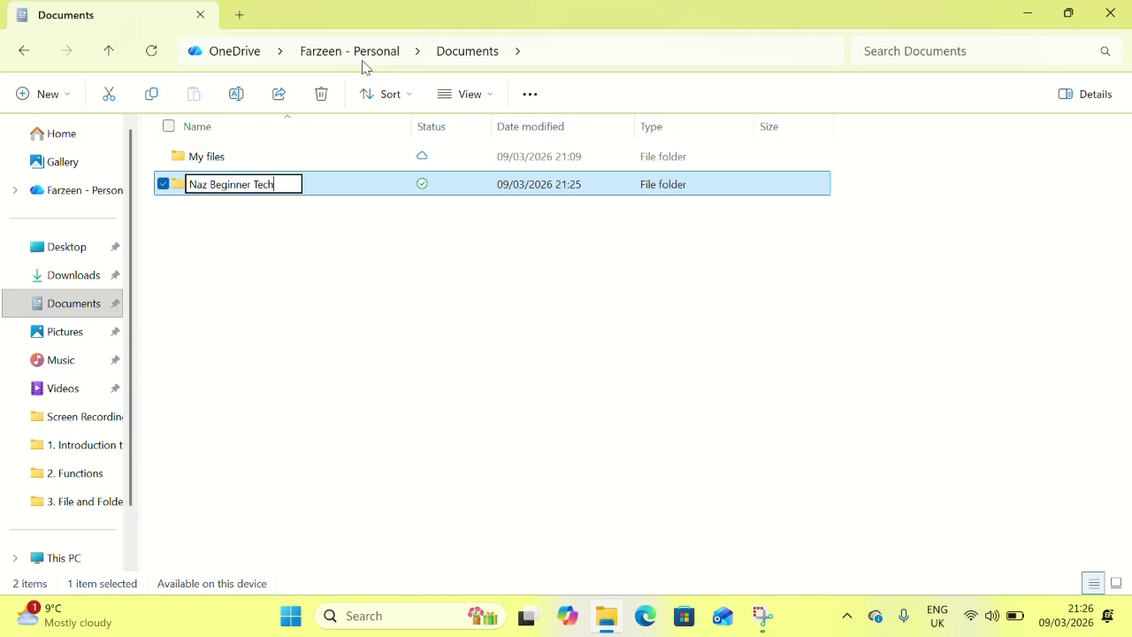
click(321, 322)
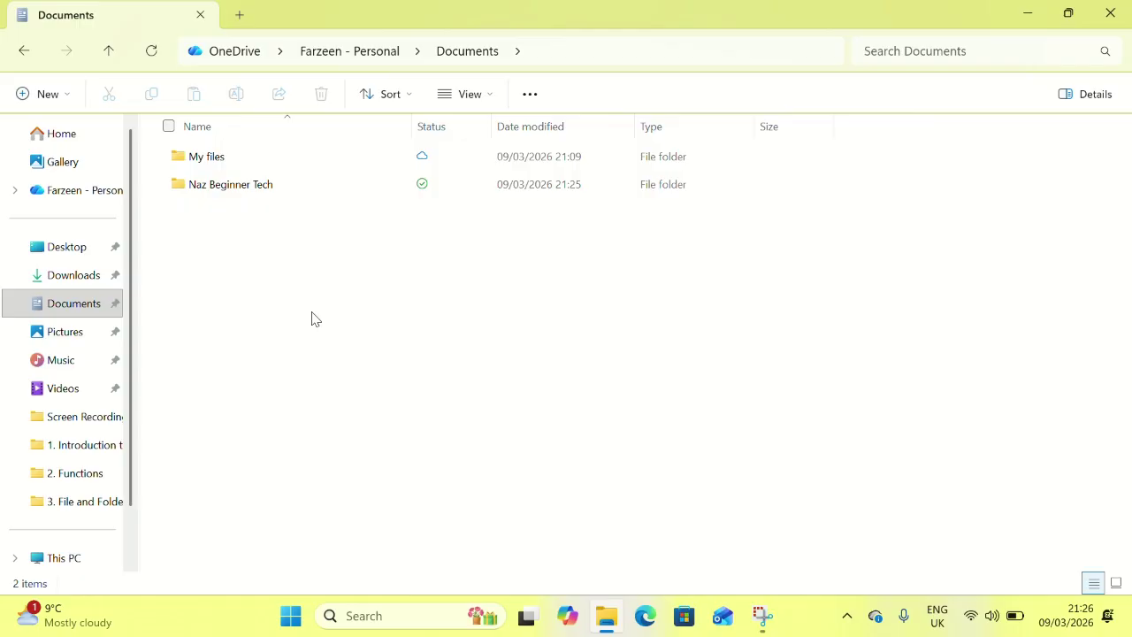
Delete the "Naz Beginner Tech" folder from Documents.
click(276, 187)
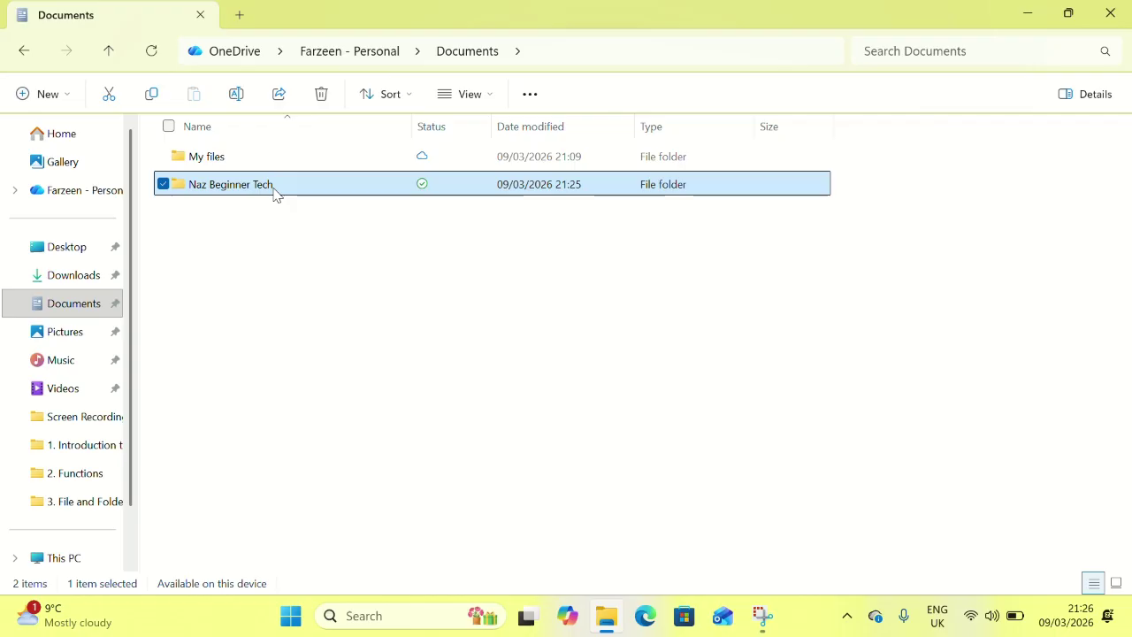
right_click(275, 193)
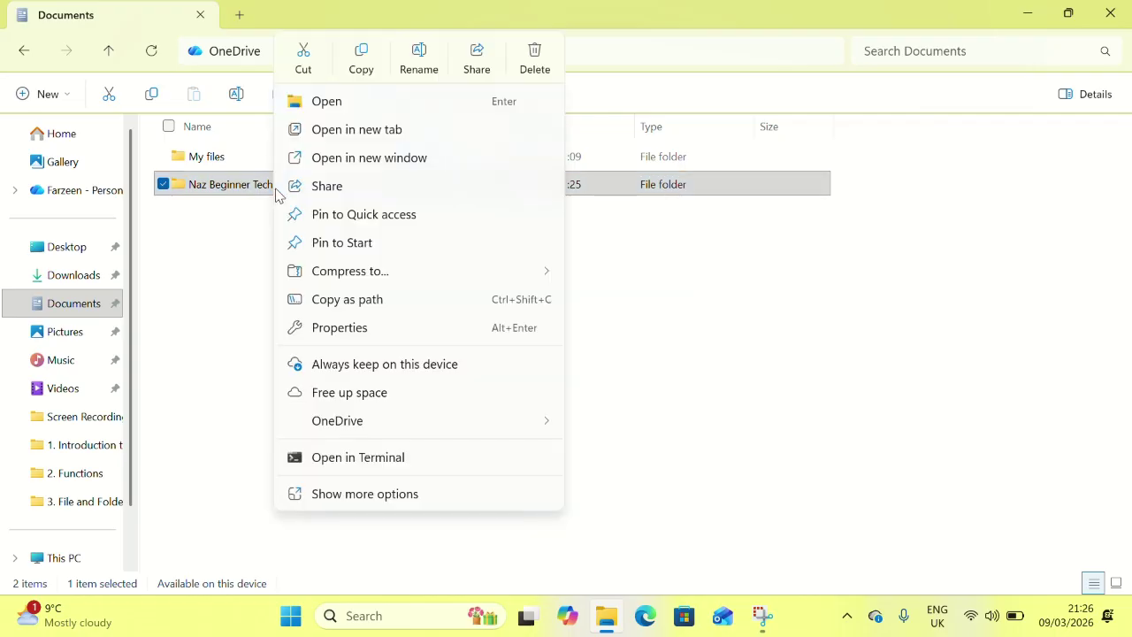
click(534, 58)
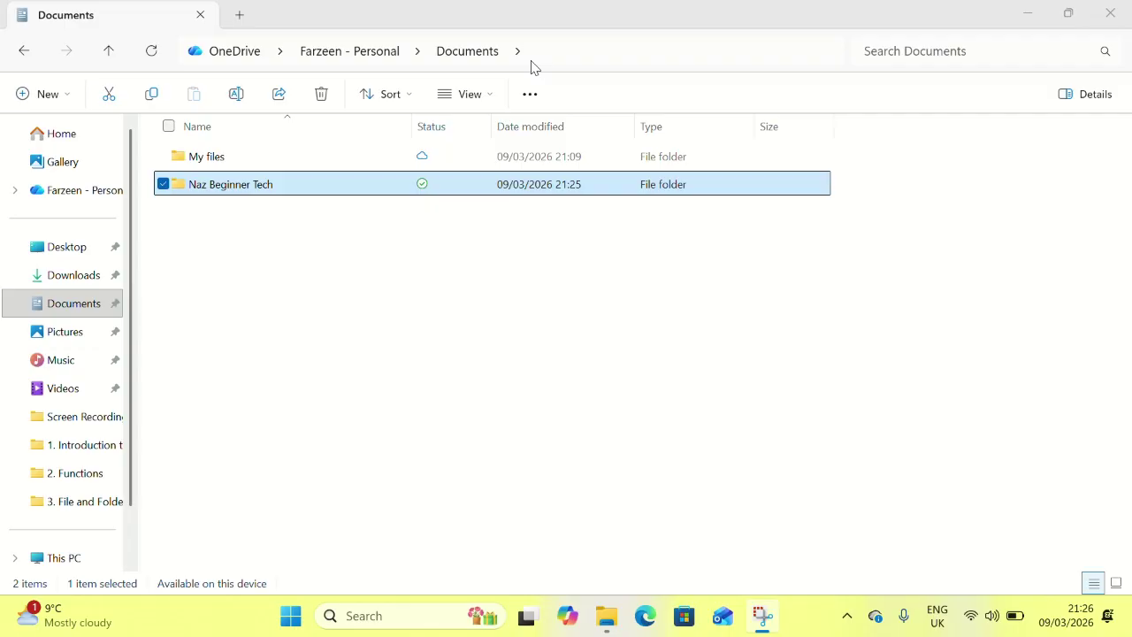
right_click(255, 193)
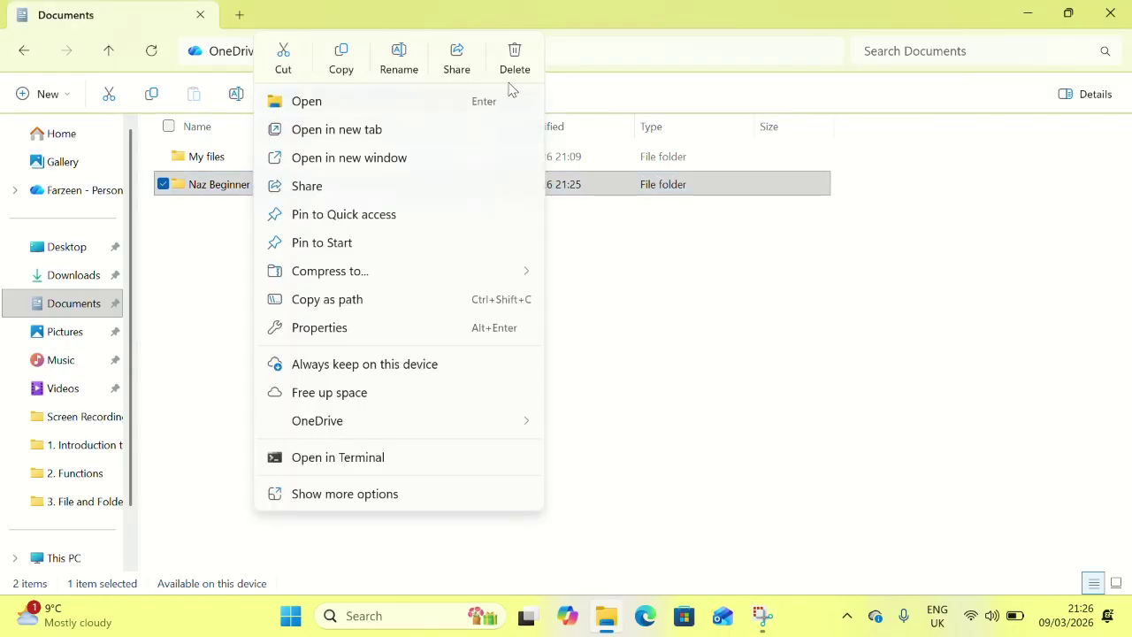
click(515, 56)
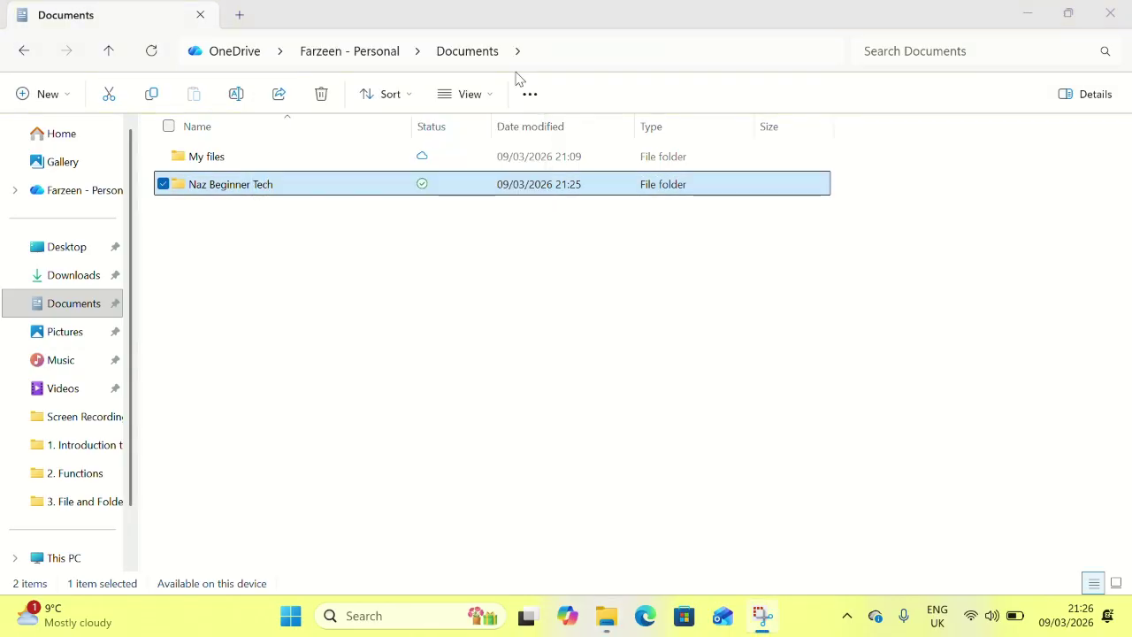
right_click(398, 193)
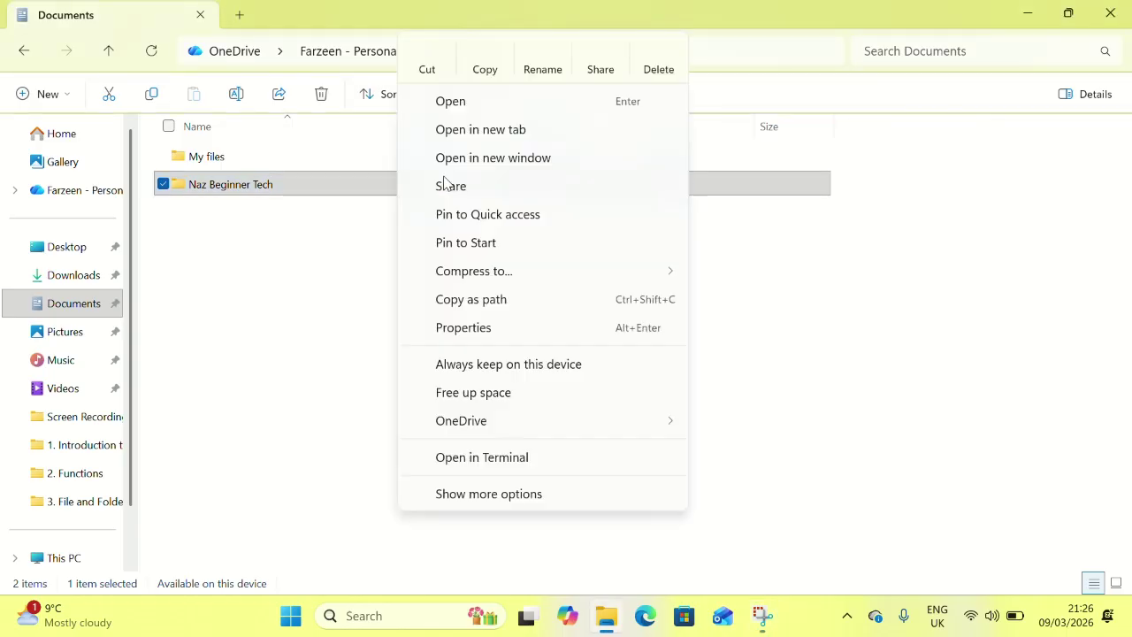
click(658, 60)
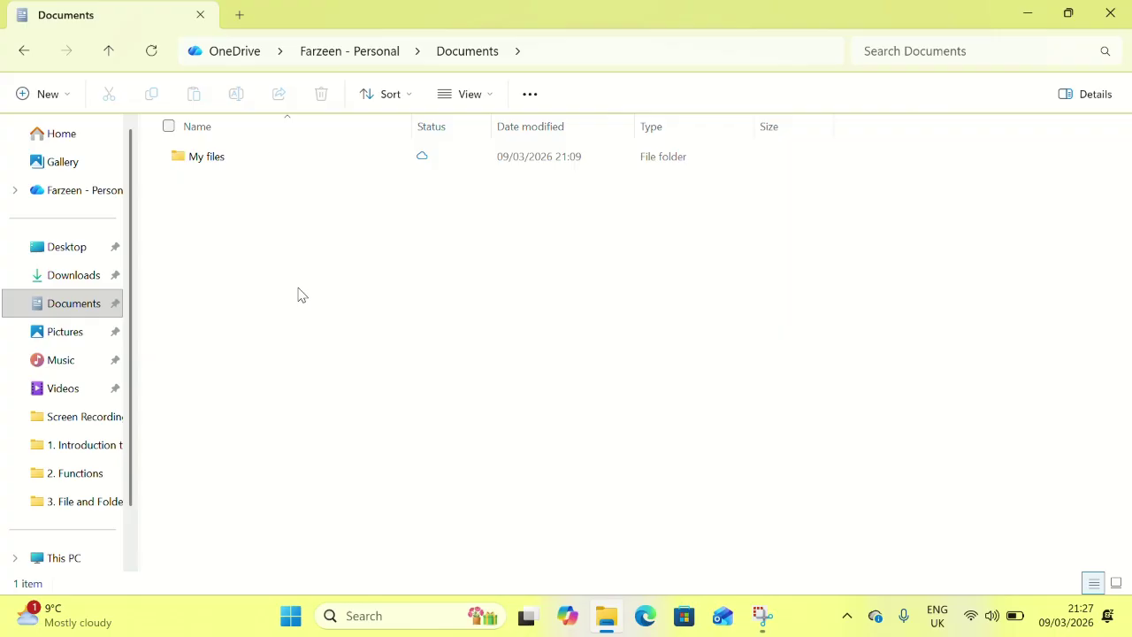
Create another new folder in Documents and name it "Naz".
click(46, 94)
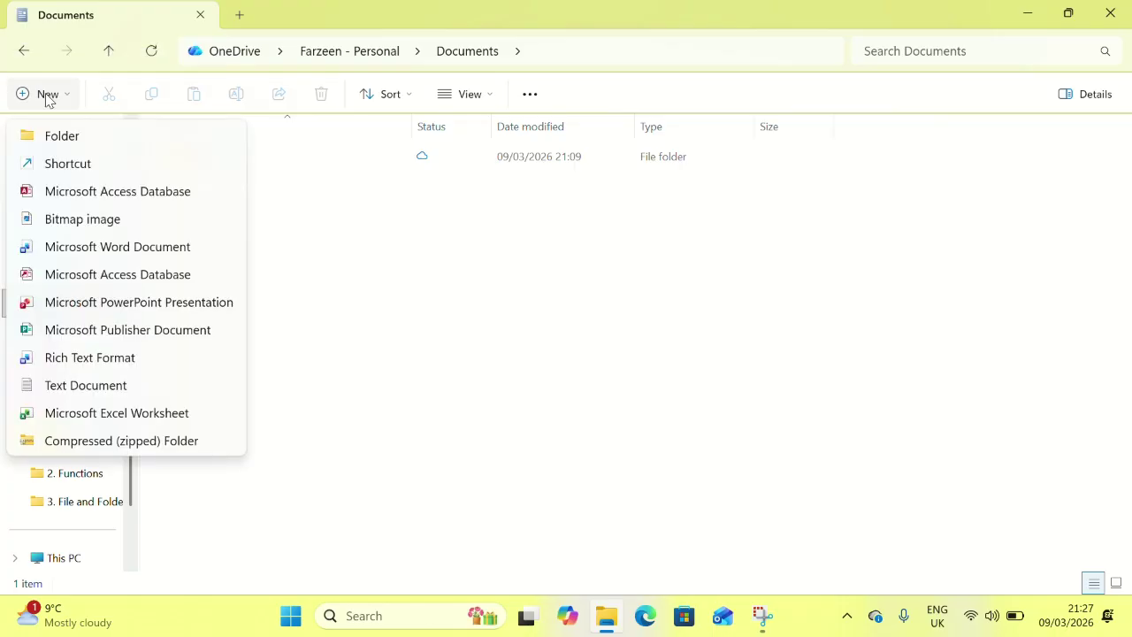
click(60, 135)
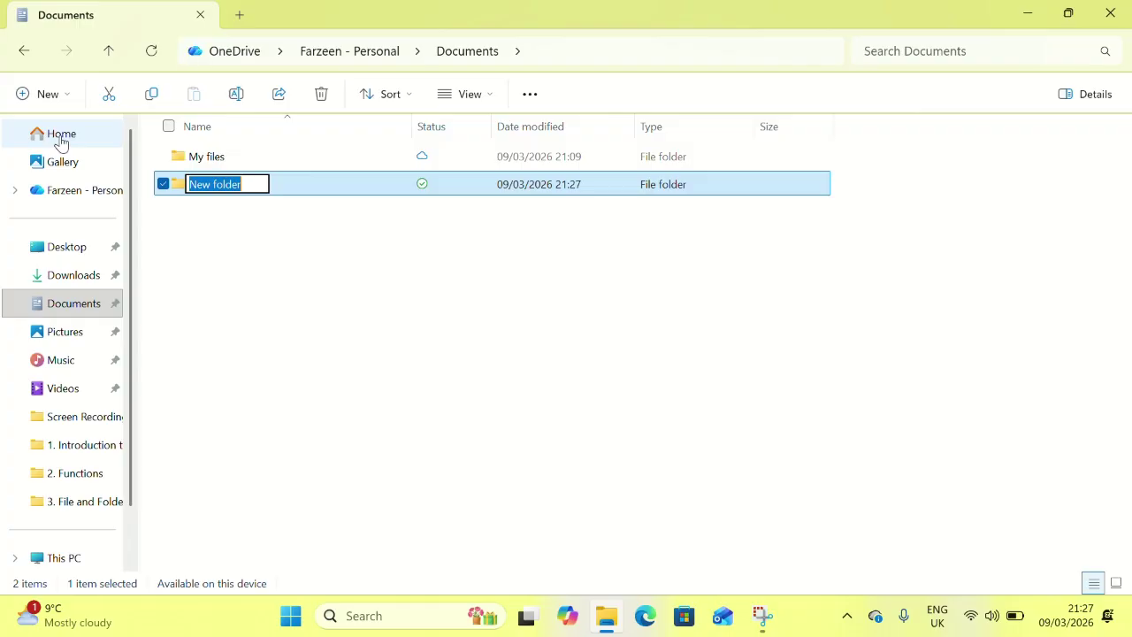
key(BackSpace)
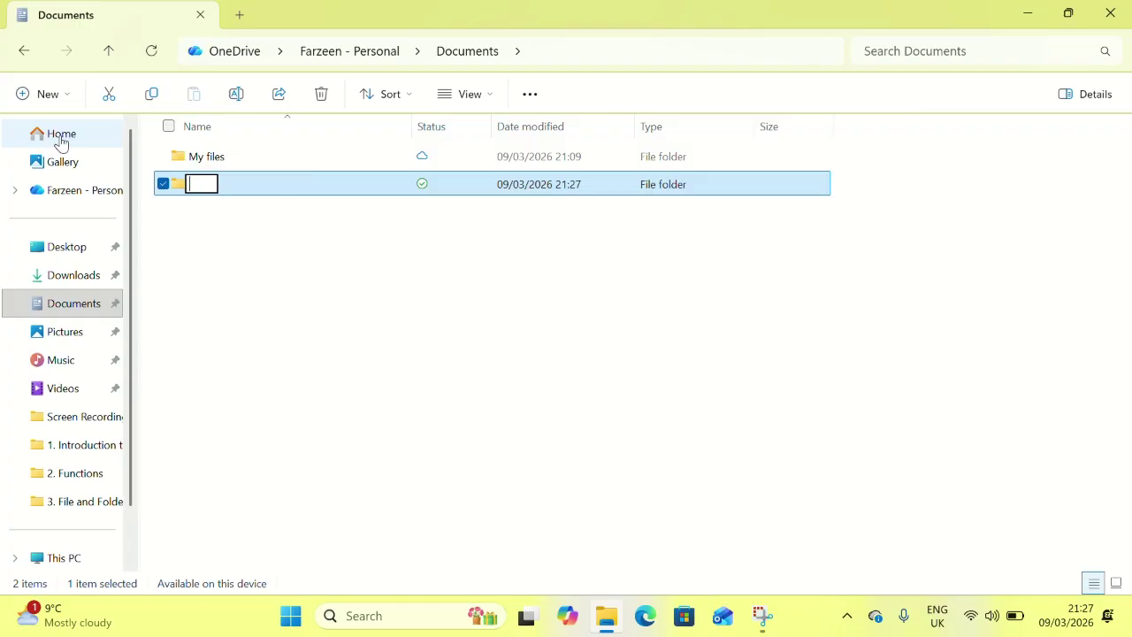
text(Naz)
key(Return)
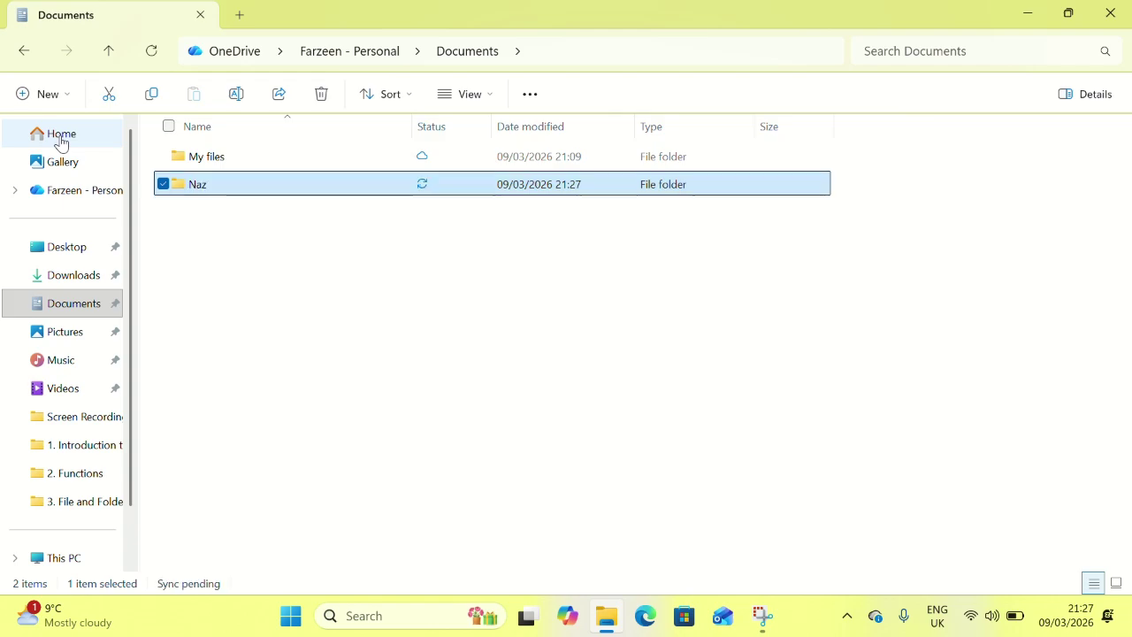
Select the "Naz" folder in Documents and delete it.
click(299, 347)
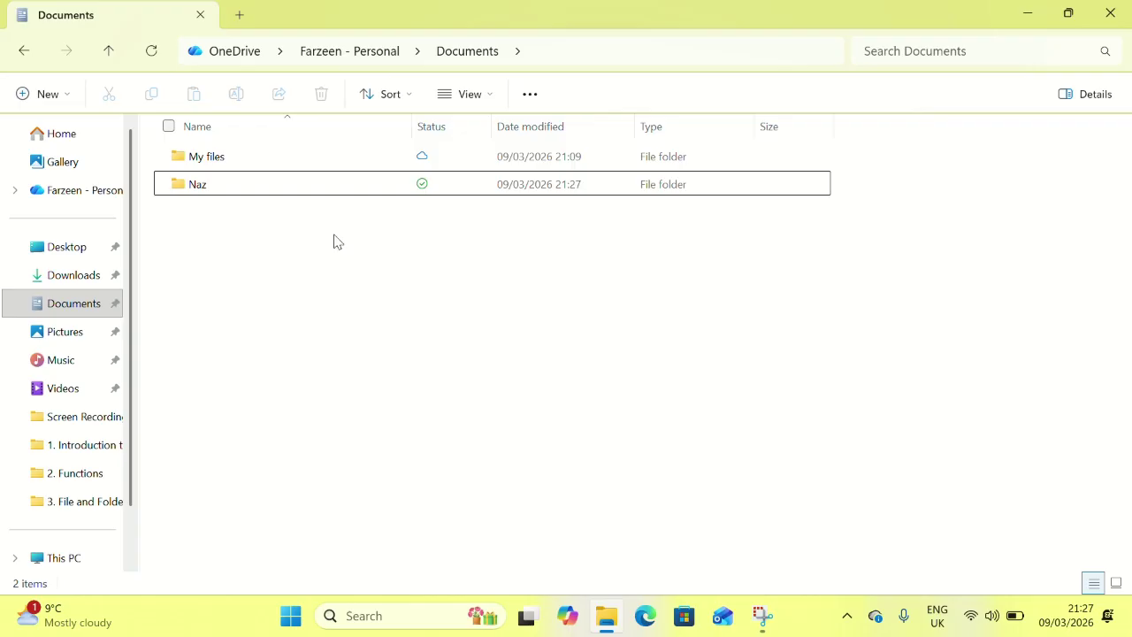
click(317, 193)
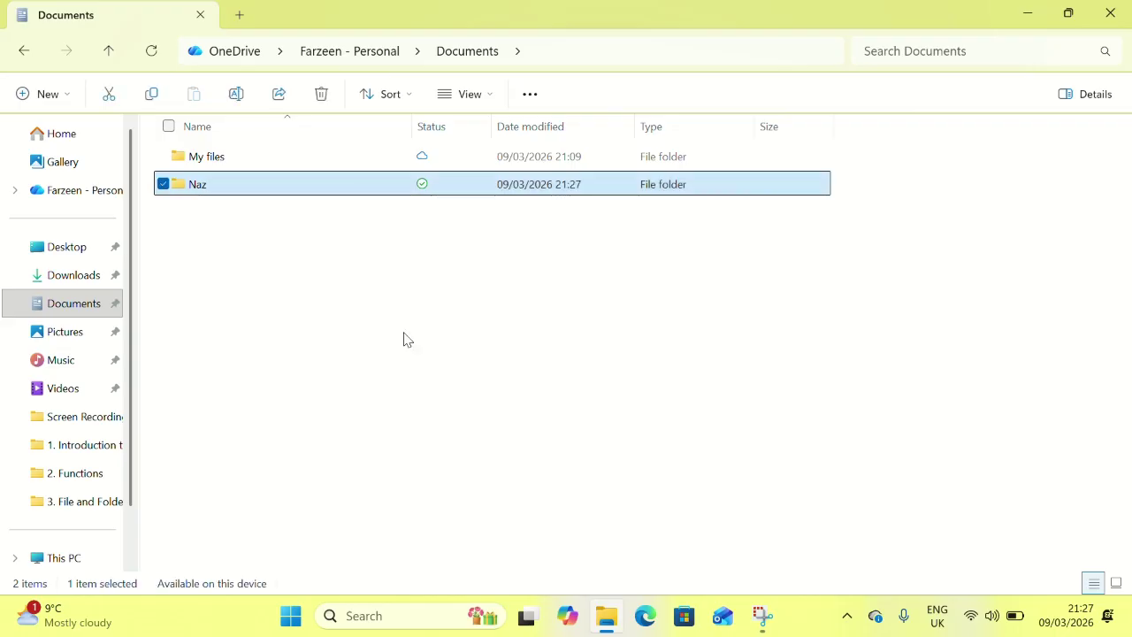
key(Delete)
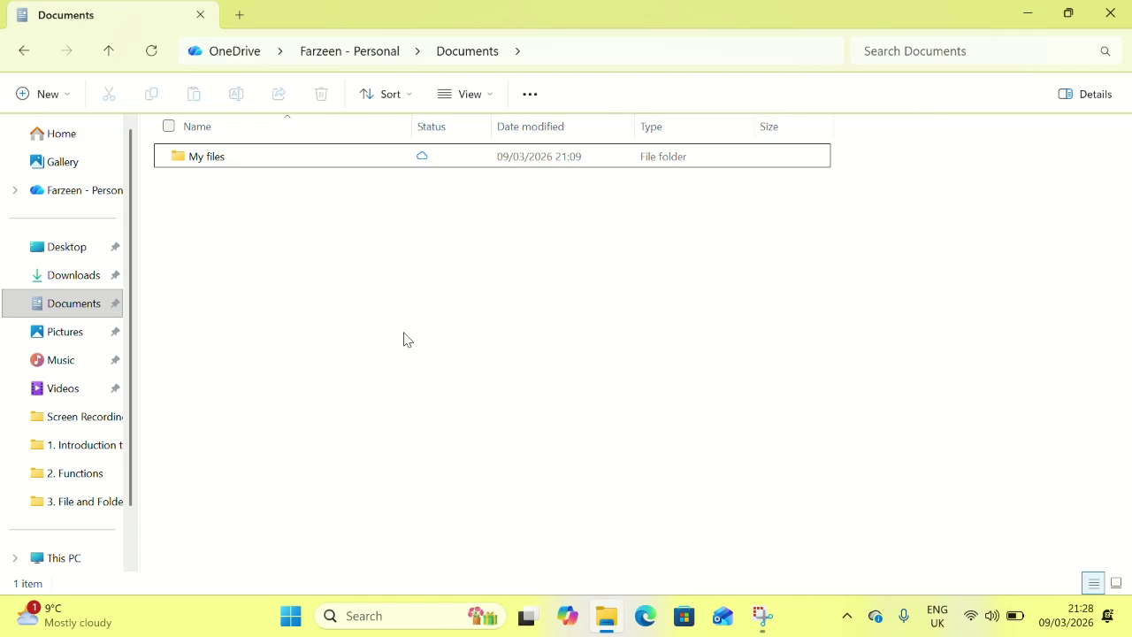
Return to the desktop, open the Recycle Bin to check for the deleted folders, and close its window.
click(71, 255)
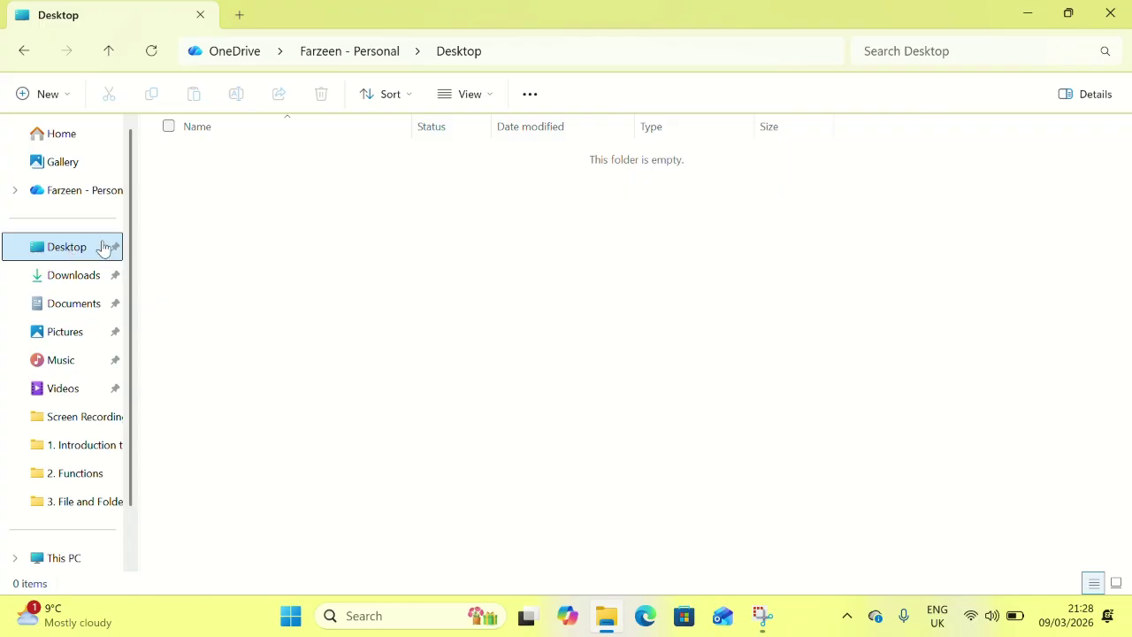
click(1023, 13)
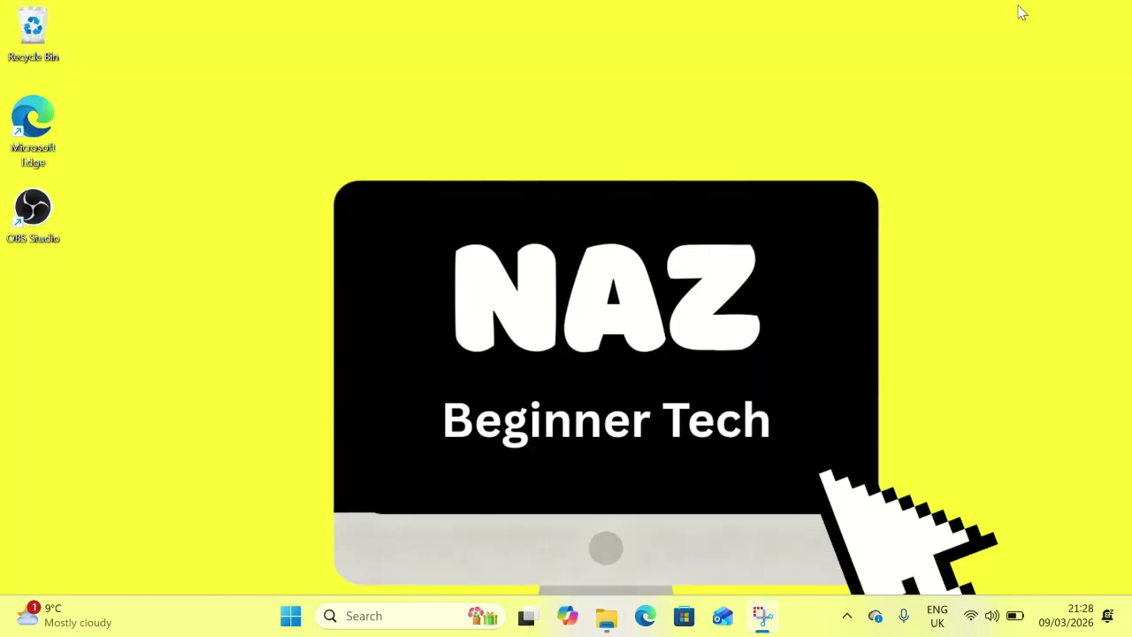
double_click(44, 54)
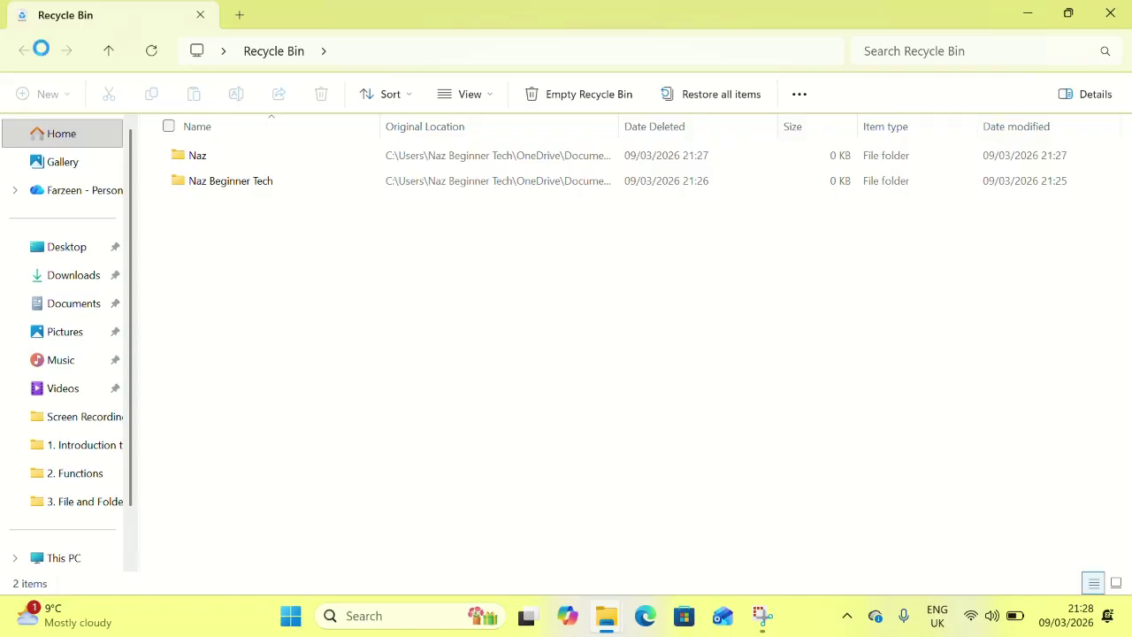
click(1112, 15)
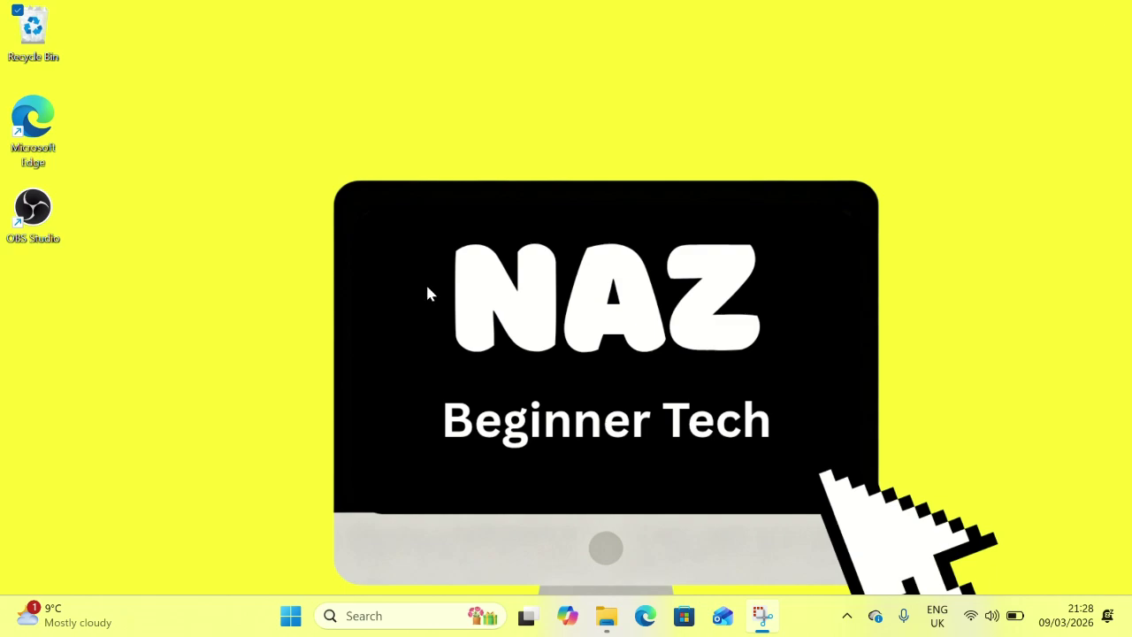
Open the Recycle Bin and permanently delete the "Naz" folder, confirming the deletion.
double_click(43, 37)
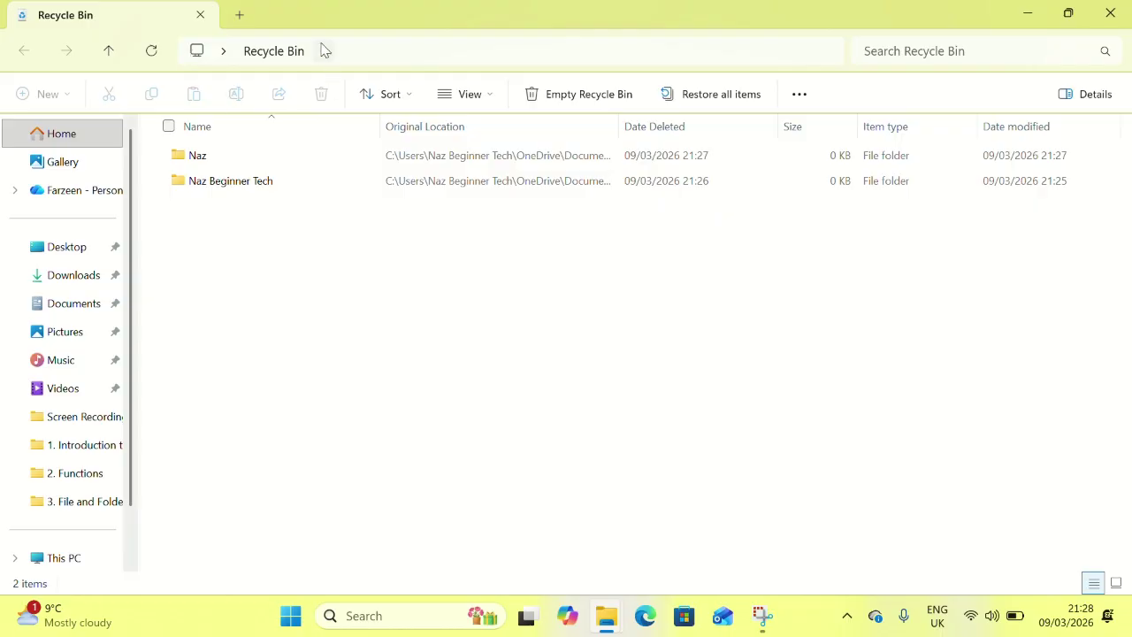
click(298, 160)
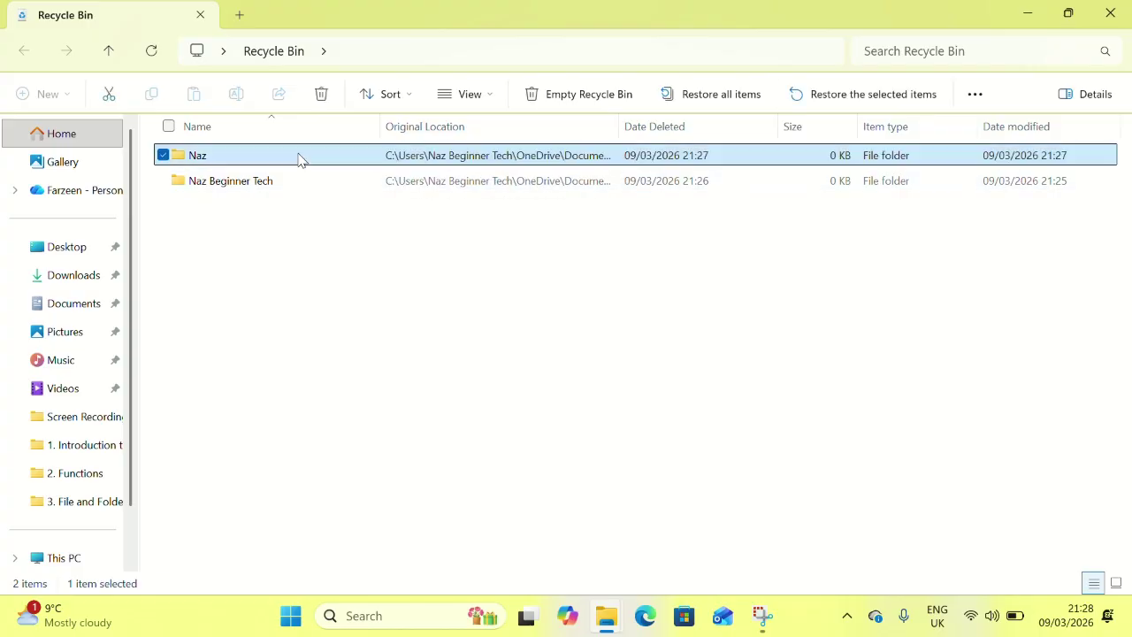
click(322, 95)
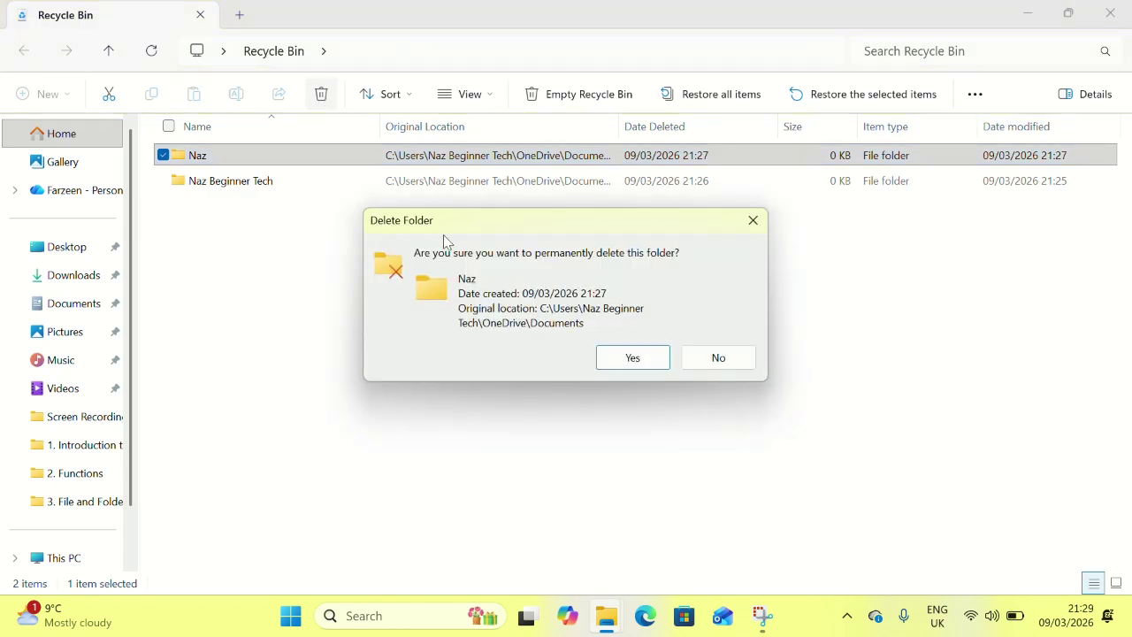
click(650, 366)
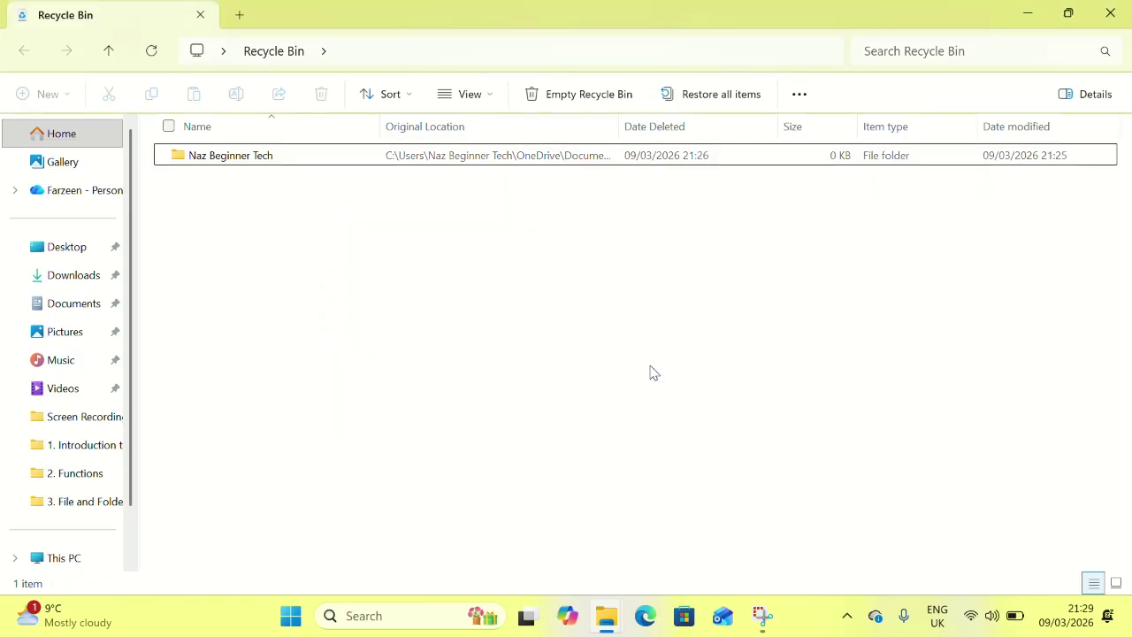
Permanently delete the "Naz Beginner Tech" folder from the Recycle Bin and confirm the deletion.
click(232, 164)
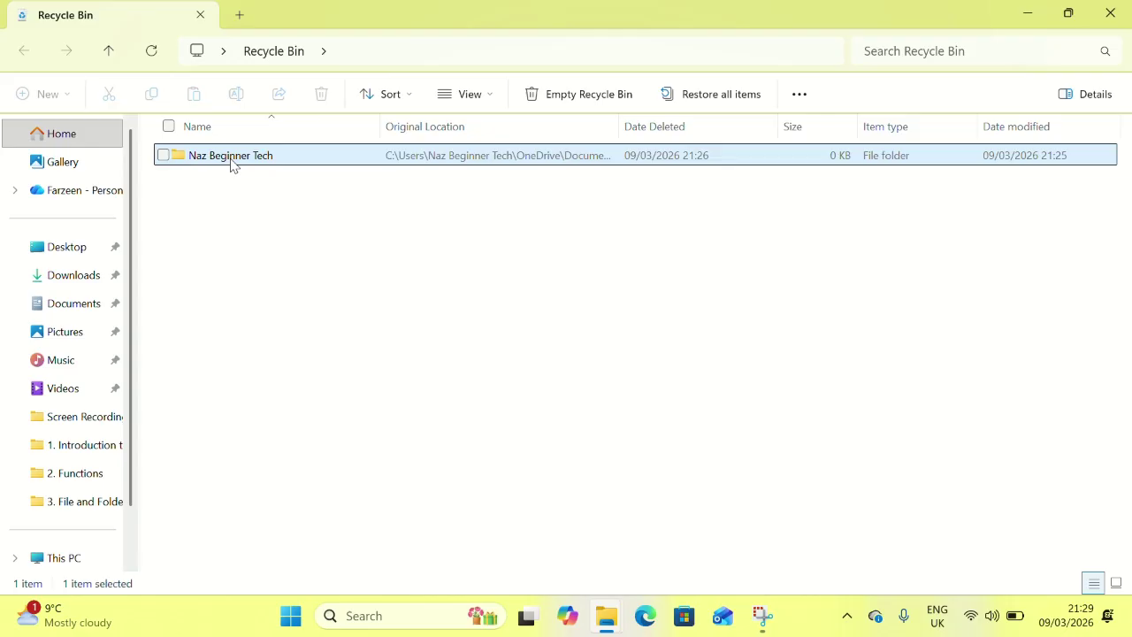
right_click(233, 163)
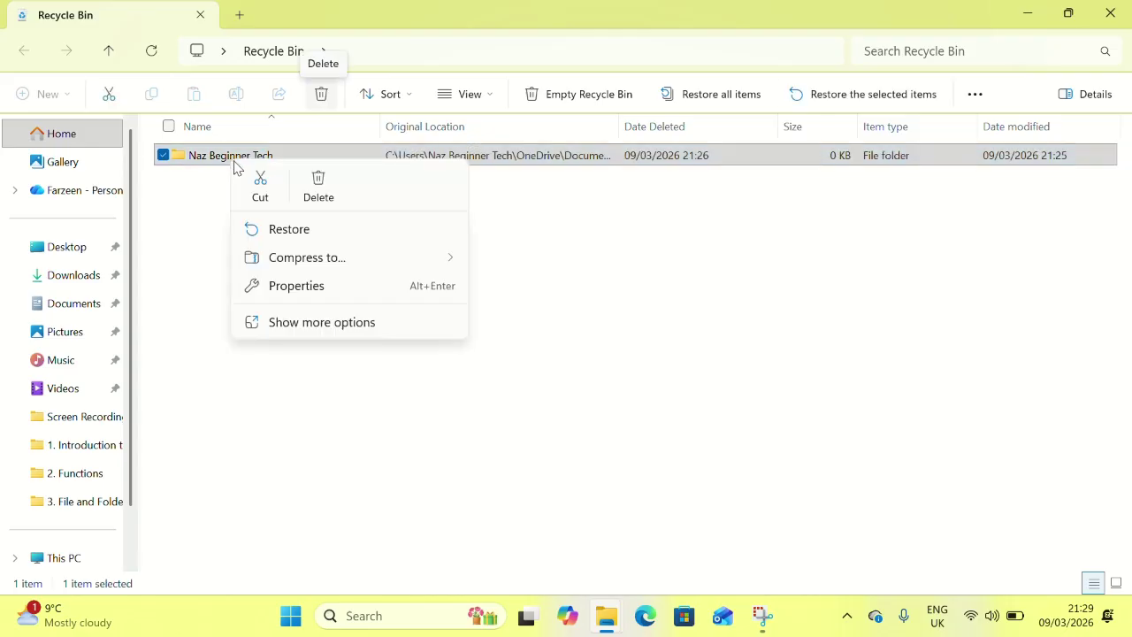
click(331, 186)
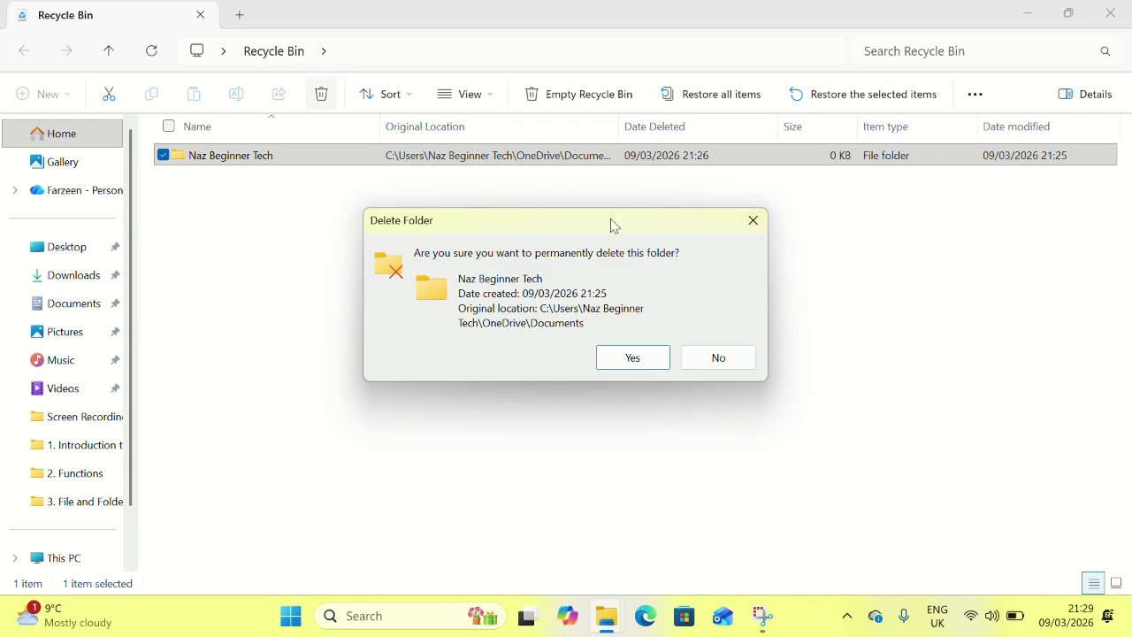
click(633, 357)
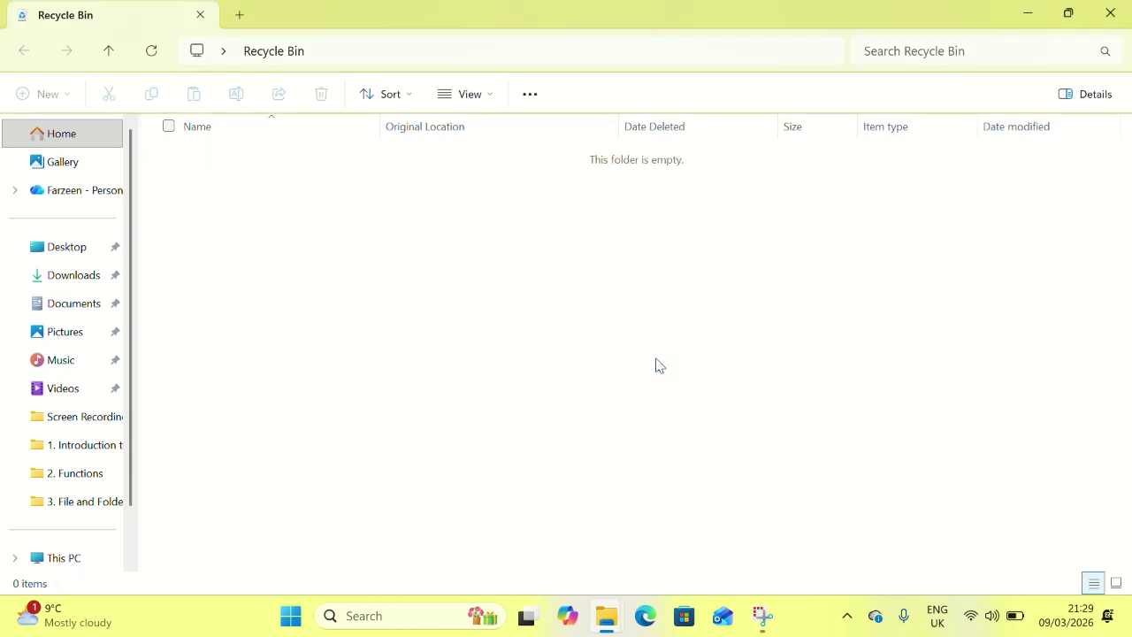